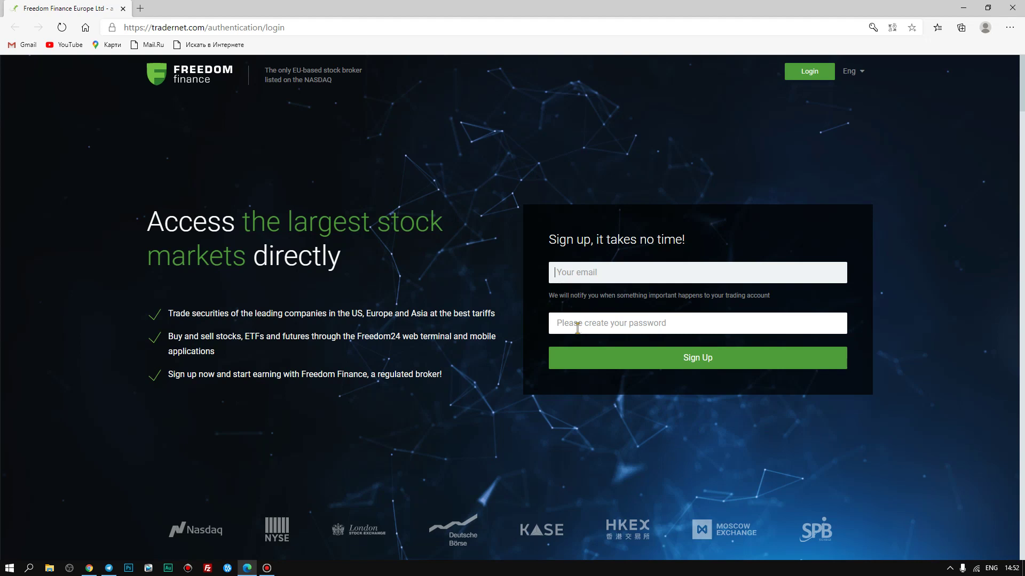
Sign up for a Freedom Finance trading account with the e-mail address and a new account password
{"action": "right_click", "coordinate": [574, 276]}
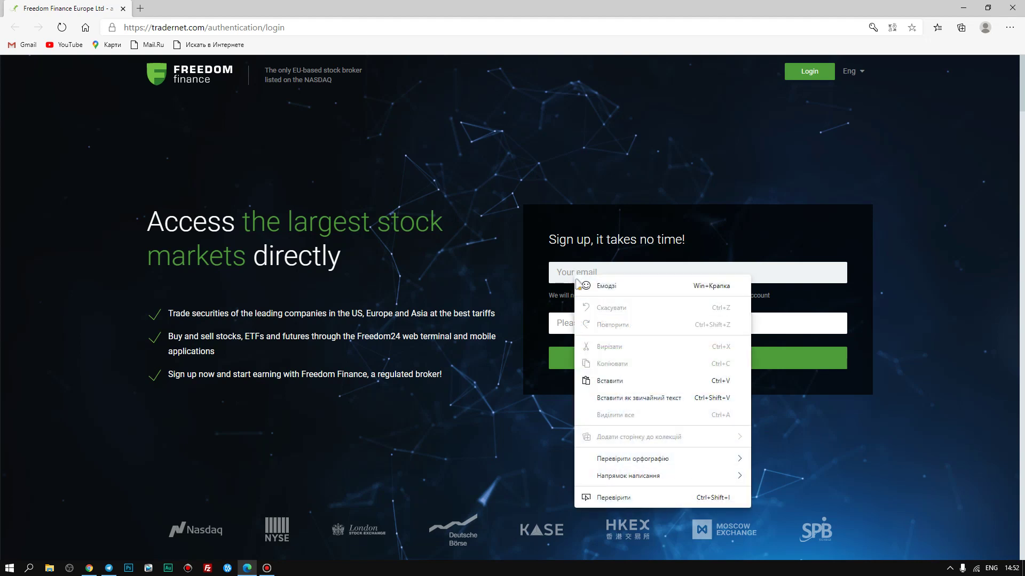
{"action": "left_click", "coordinate": [603, 381]}
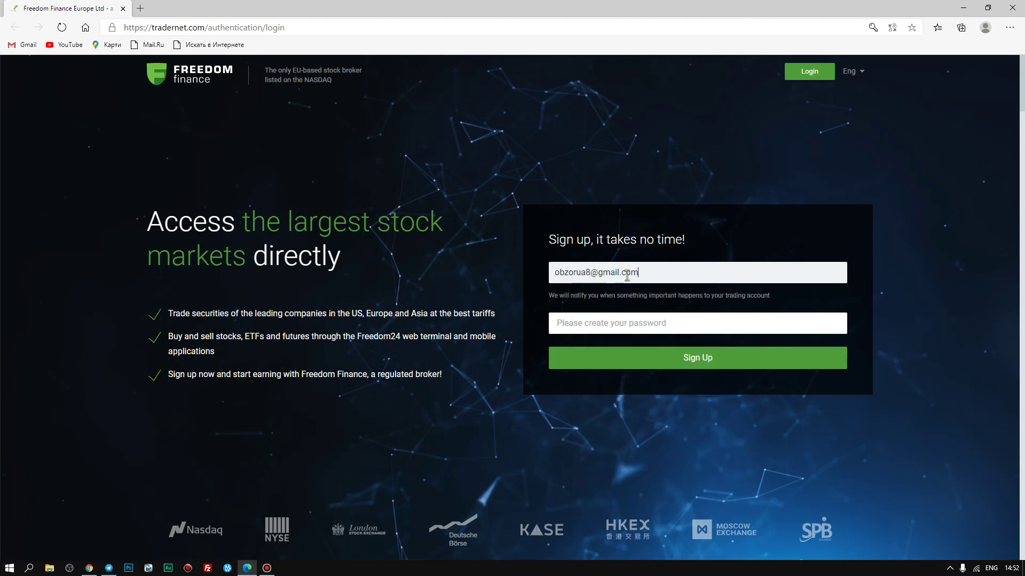
{"action": "left_click", "coordinate": [578, 325]}
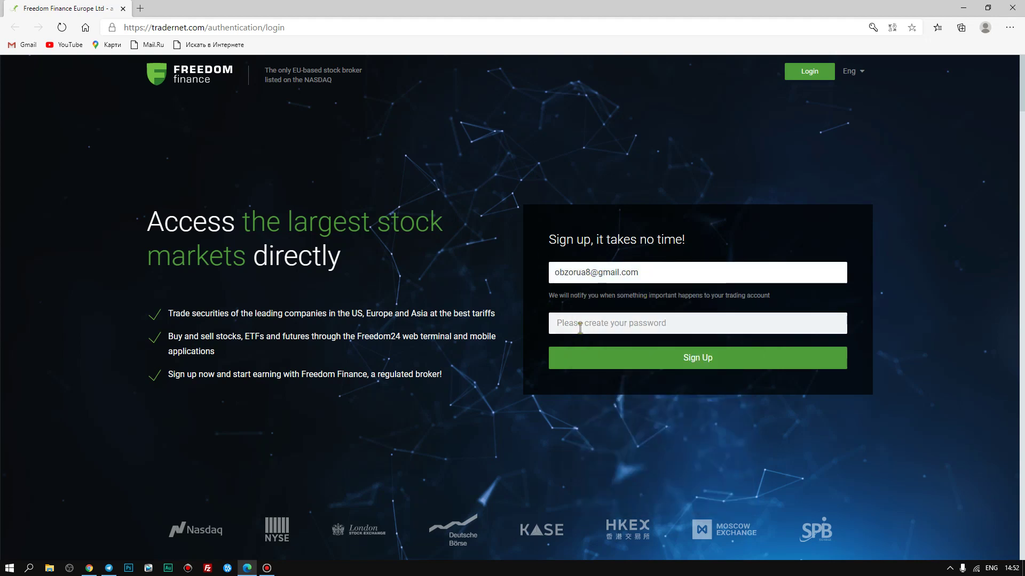
{"action": "type", "text": "••••••••"}
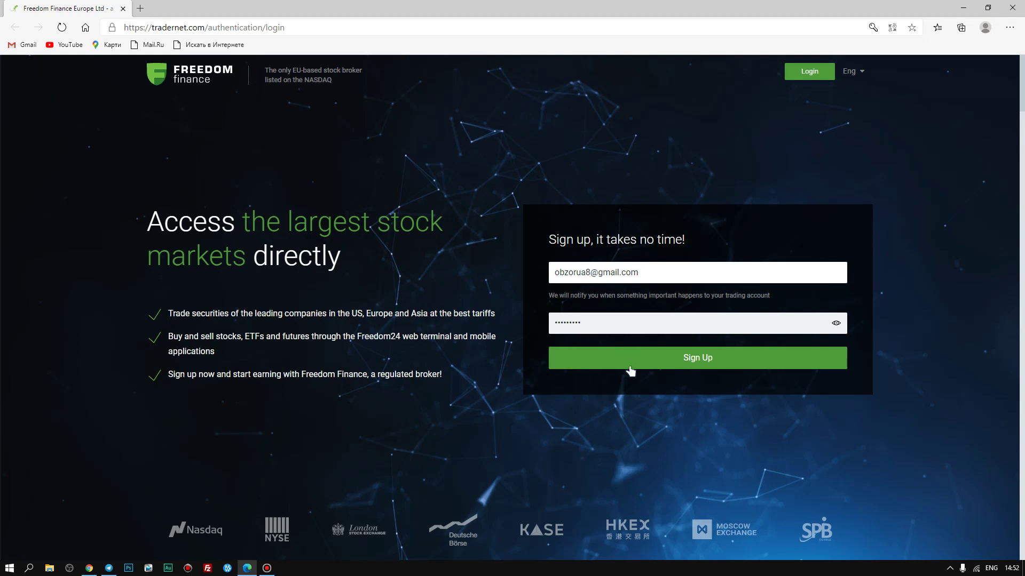
{"action": "left_click", "coordinate": [644, 365]}
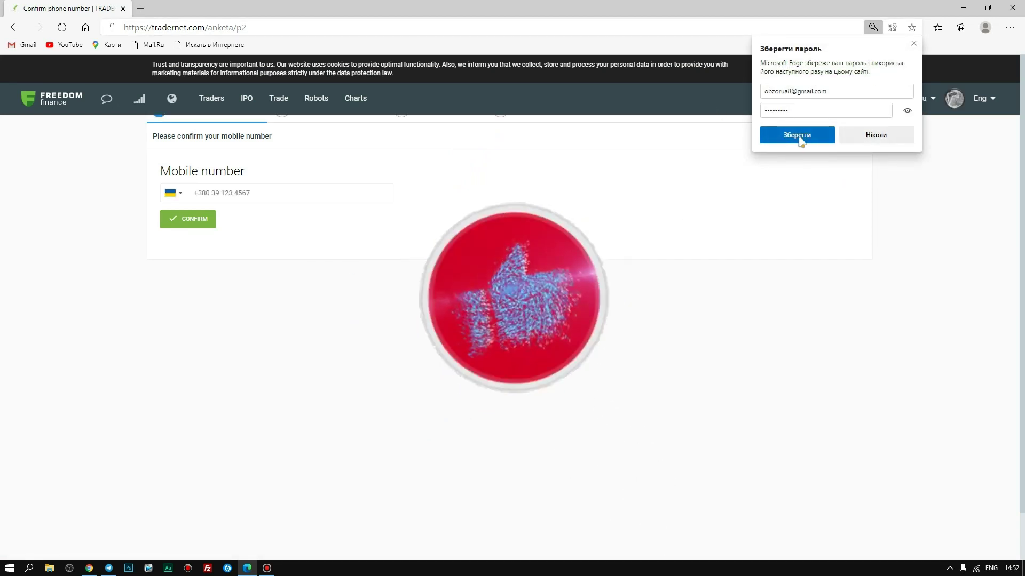
Dismiss the password-saving and cookie prompts and open the service plan stage of the application
{"action": "left_click", "coordinate": [869, 141]}
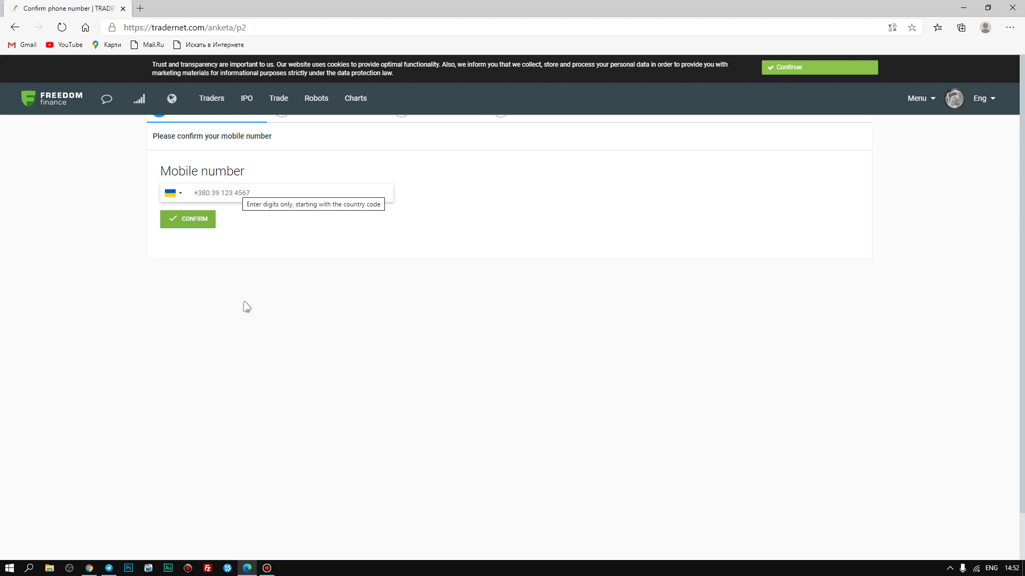
{"action": "left_click", "coordinate": [828, 70]}
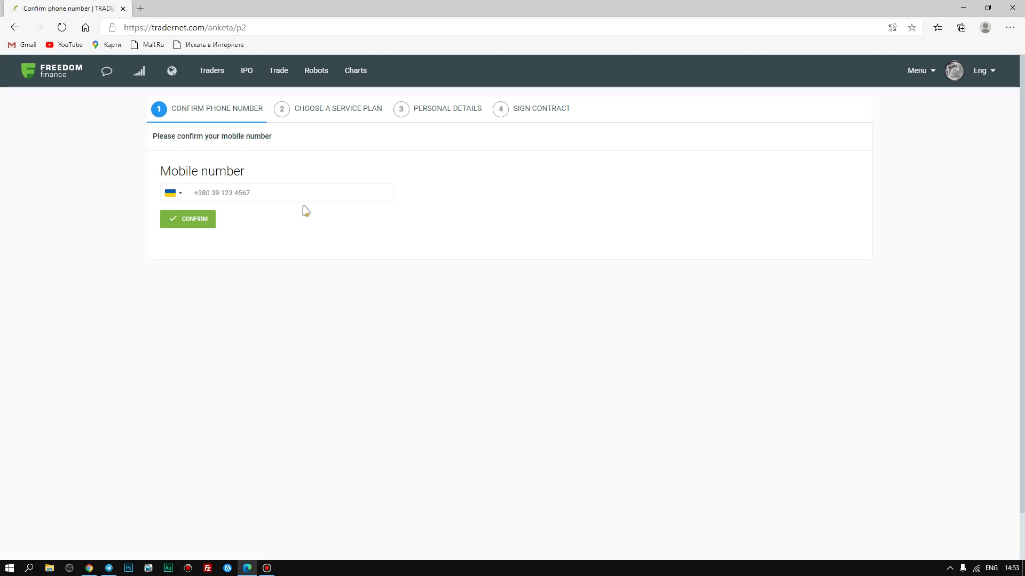
{"action": "left_click", "coordinate": [206, 191]}
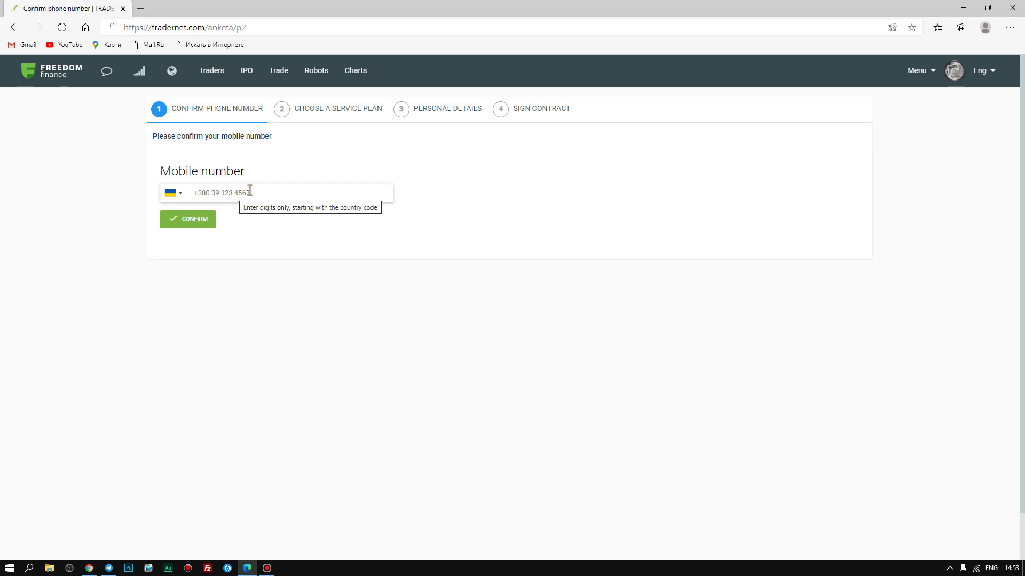
{"action": "left_click", "coordinate": [322, 108]}
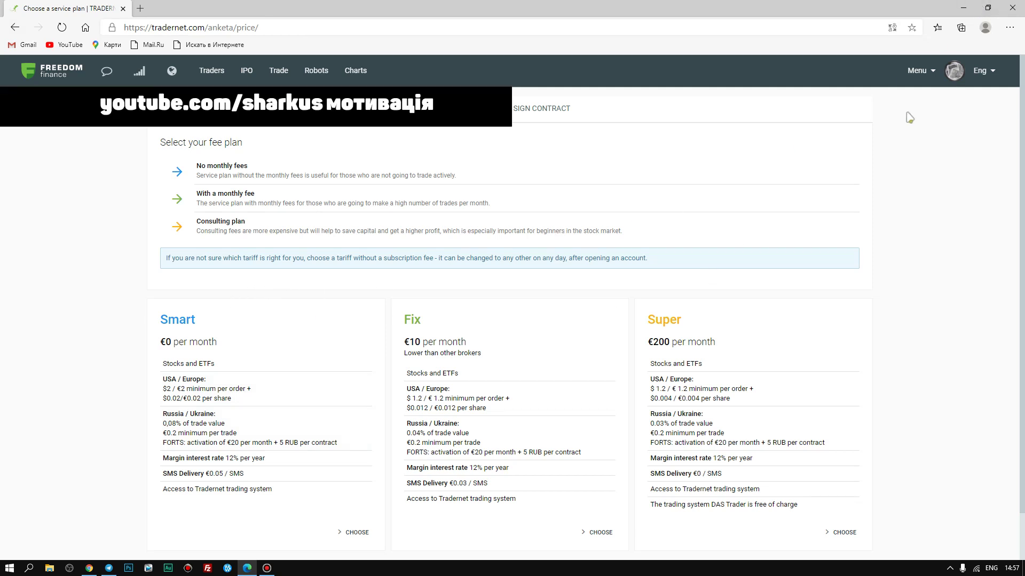
Switch to the Chrome window with the trading terminal and look through the US shares list
{"action": "left_click", "coordinate": [963, 7]}
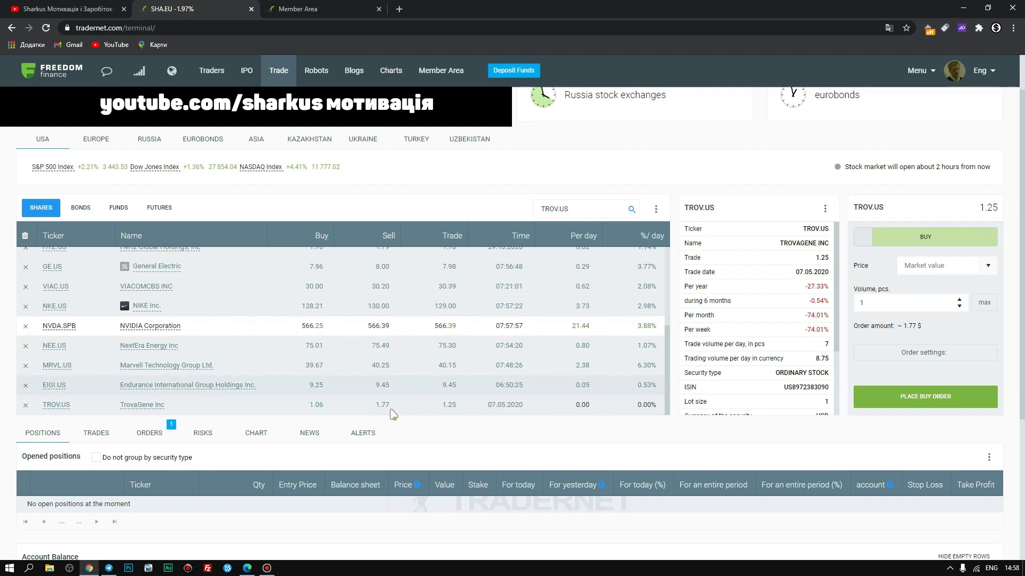
{"action": "scroll", "coordinate": [501, 475], "scroll_direction": "up", "scroll_amount": 1}
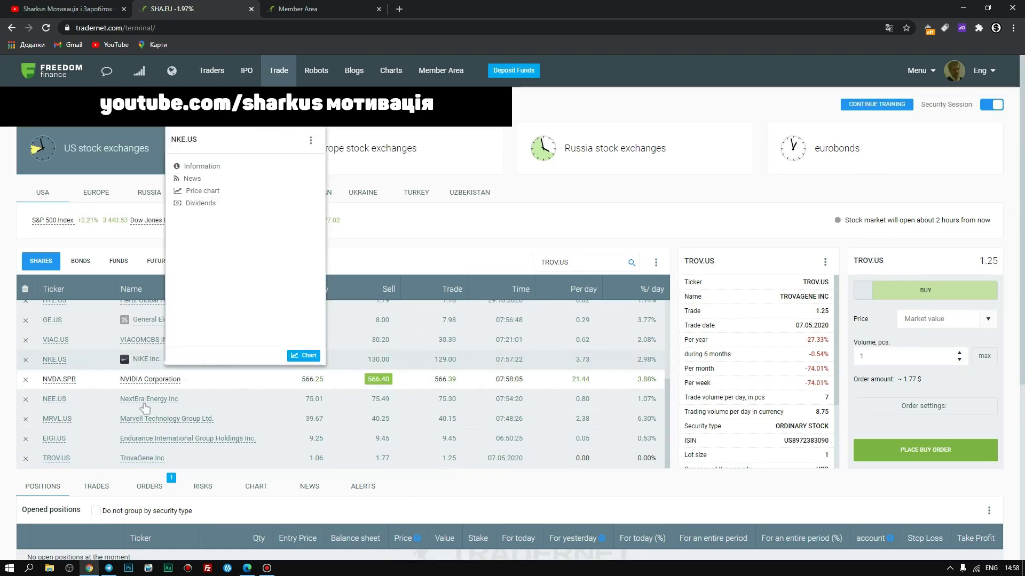
{"action": "scroll", "coordinate": [139, 347], "scroll_direction": "up", "scroll_amount": 3}
{"action": "scroll", "coordinate": [150, 316], "scroll_direction": "up", "scroll_amount": 1}
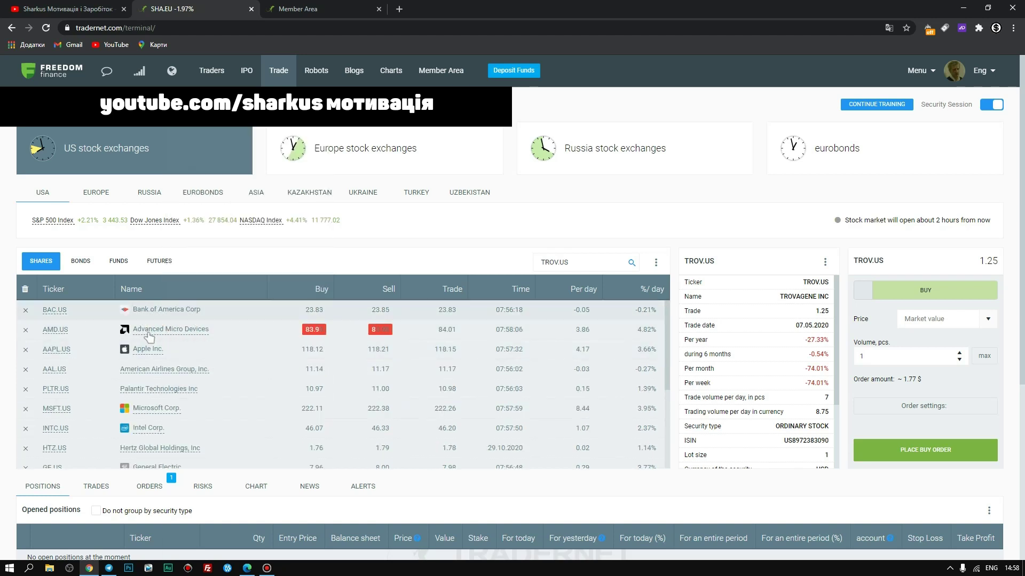
{"action": "mouse_move", "coordinate": [175, 336]}
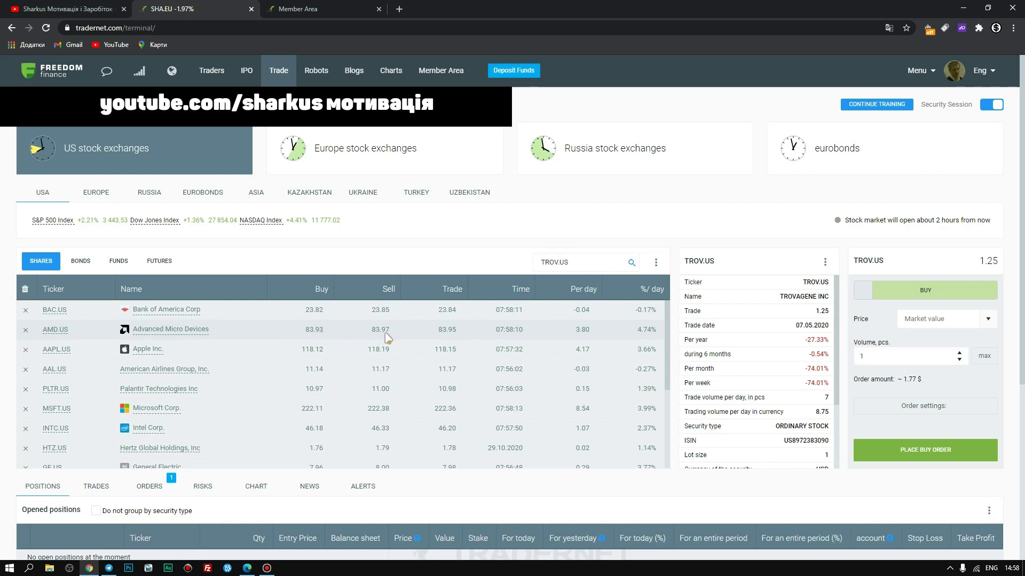
{"action": "scroll", "coordinate": [312, 363], "scroll_direction": "down", "scroll_amount": 1}
{"action": "left_click", "coordinate": [156, 356]}
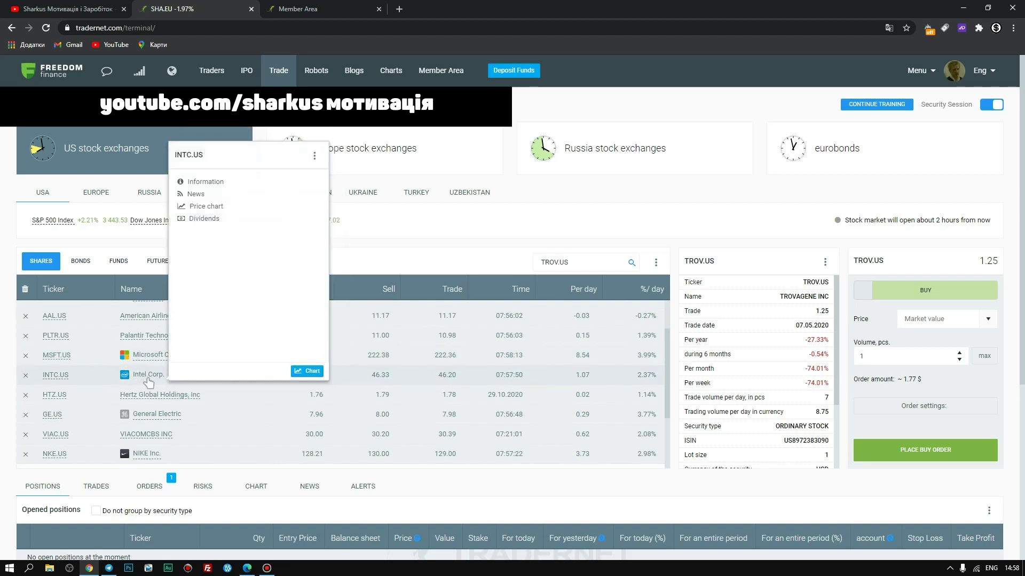
{"action": "scroll", "coordinate": [443, 382], "scroll_direction": "up", "scroll_amount": 1}
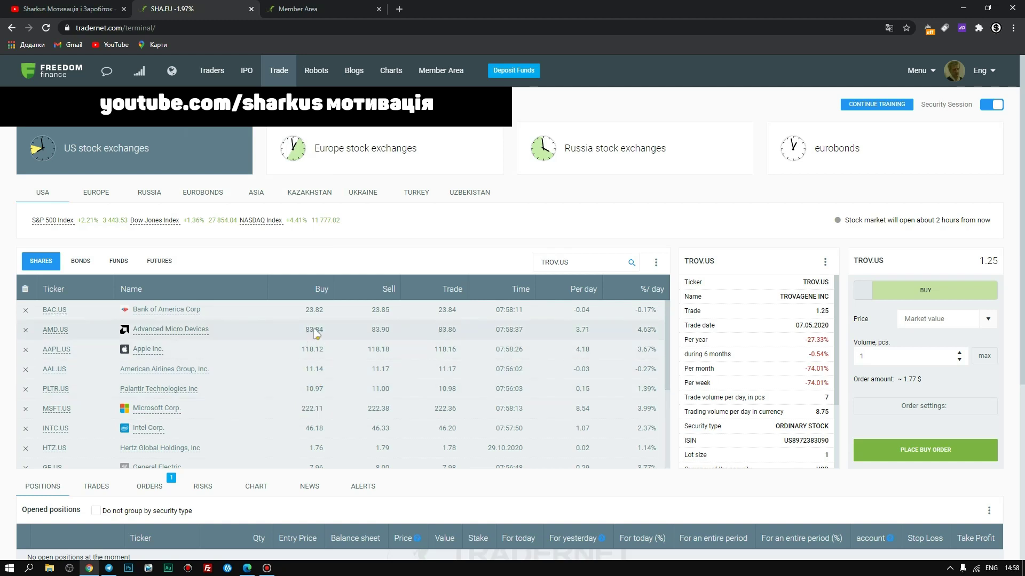
Select Advanced Micro Devices (AMD.US) in the US shares list to view its details and order form
{"action": "left_click", "coordinate": [196, 333]}
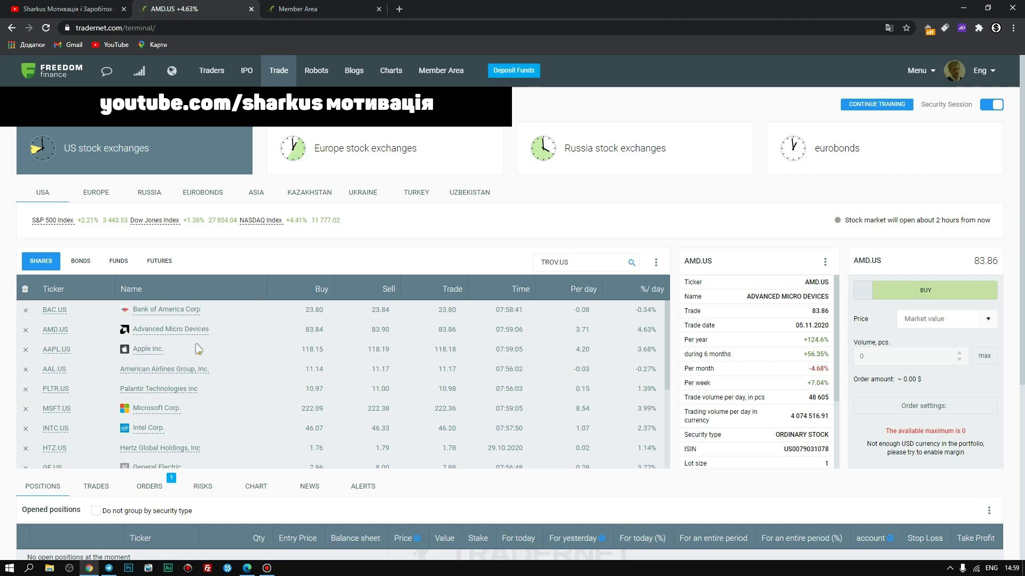
{"action": "left_click", "coordinate": [166, 330]}
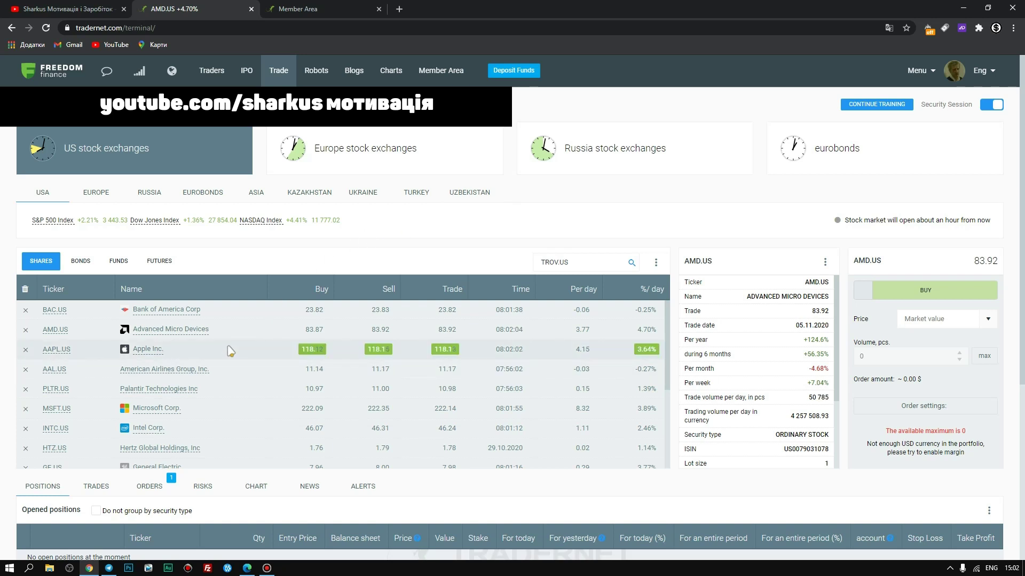
{"action": "scroll", "coordinate": [142, 356], "scroll_direction": "down", "scroll_amount": 2}
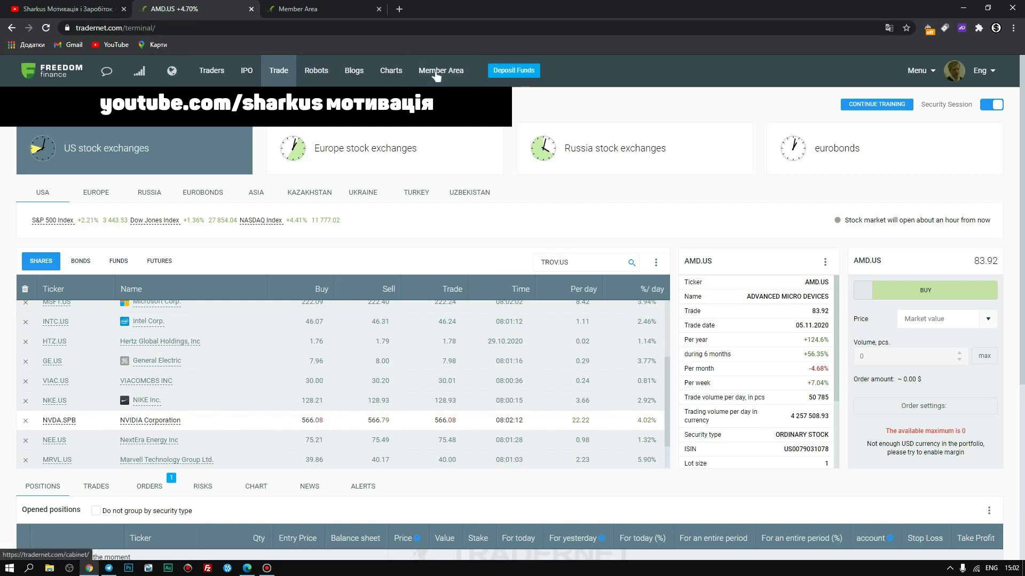
Bring up the Member Area's bank card deposit form and dismiss the order status notification
{"action": "mouse_move", "coordinate": [436, 76]}
{"action": "left_click", "coordinate": [467, 83]}
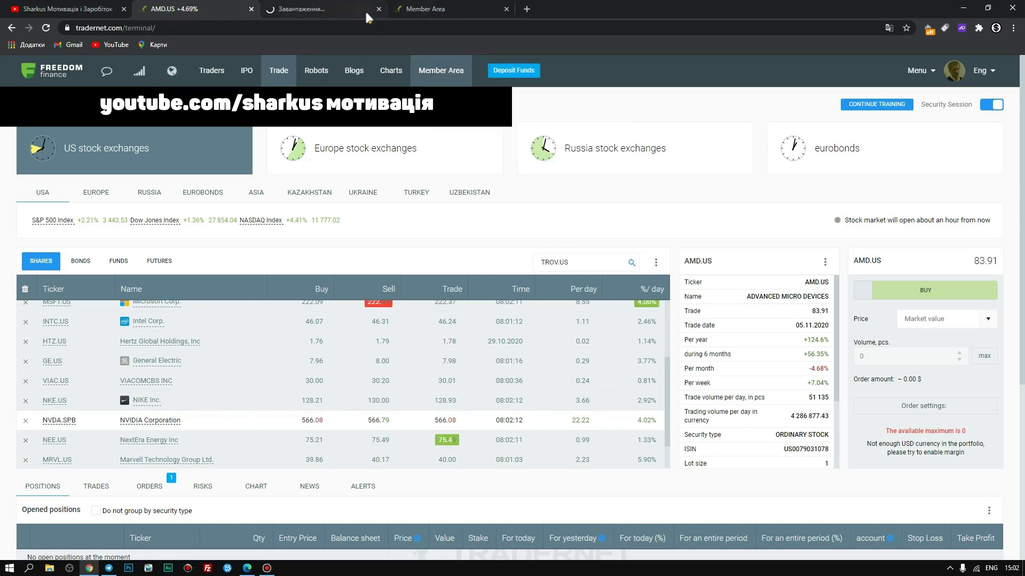
{"action": "left_click", "coordinate": [308, 10]}
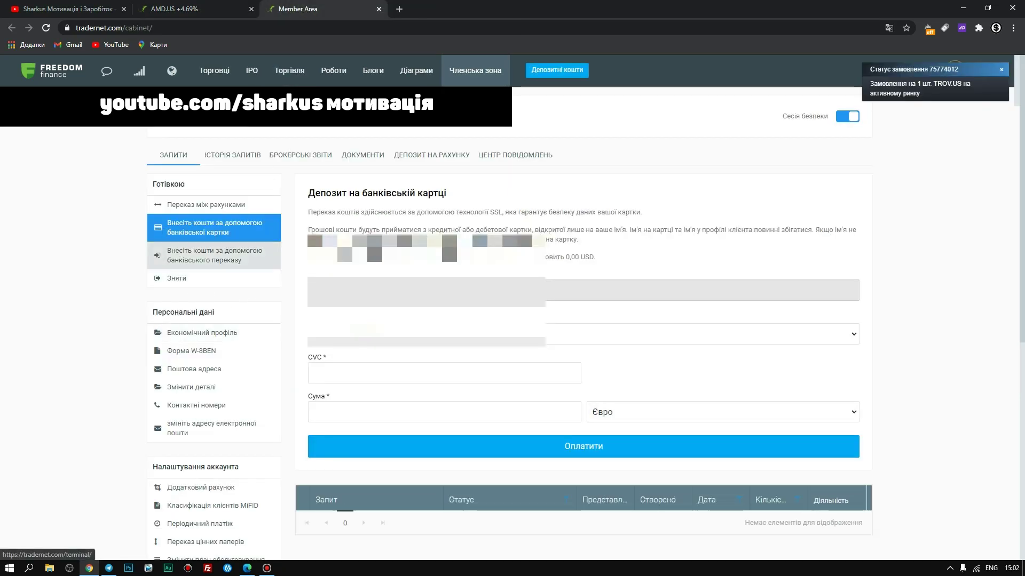
{"action": "left_click", "coordinate": [1001, 70]}
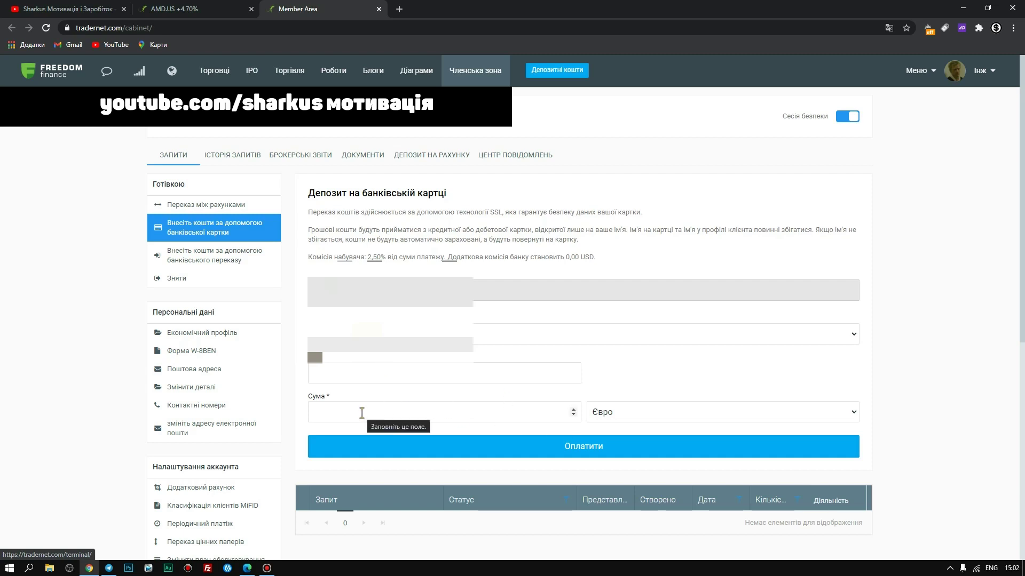
Check which currencies are offered for the bank card deposit amount
{"action": "left_click", "coordinate": [665, 415]}
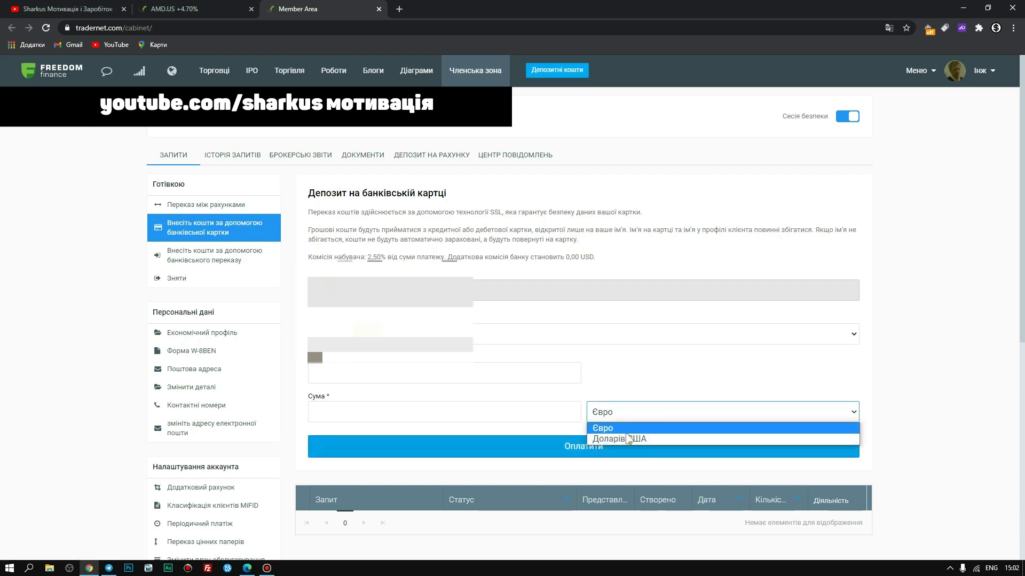
{"action": "left_click", "coordinate": [755, 416]}
{"action": "left_click", "coordinate": [581, 451]}
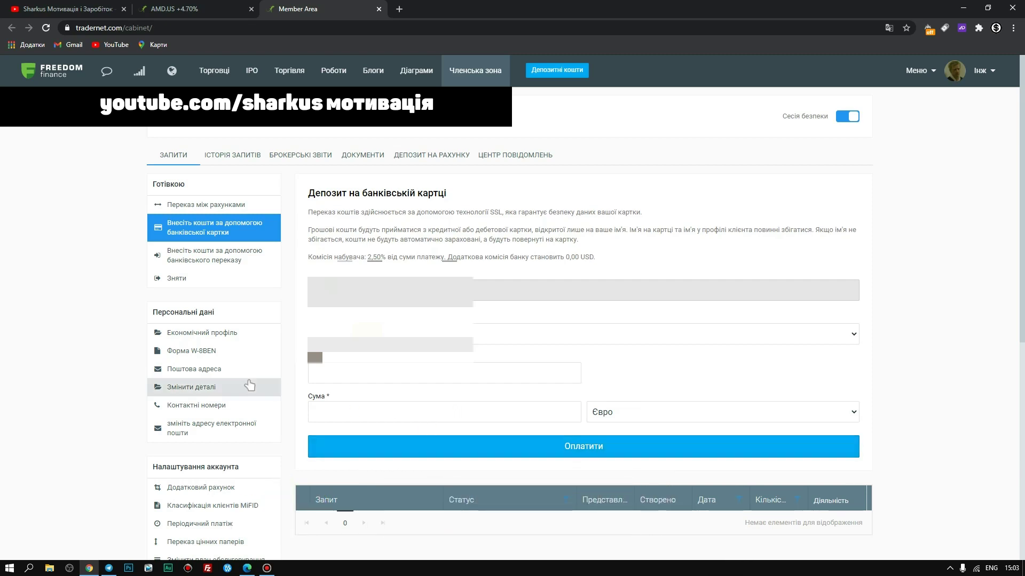
Return to the trading terminal and select TrovaGene Inc (TROV.US) for a buy order
{"action": "key", "text": "ctrl+Page_Up"}
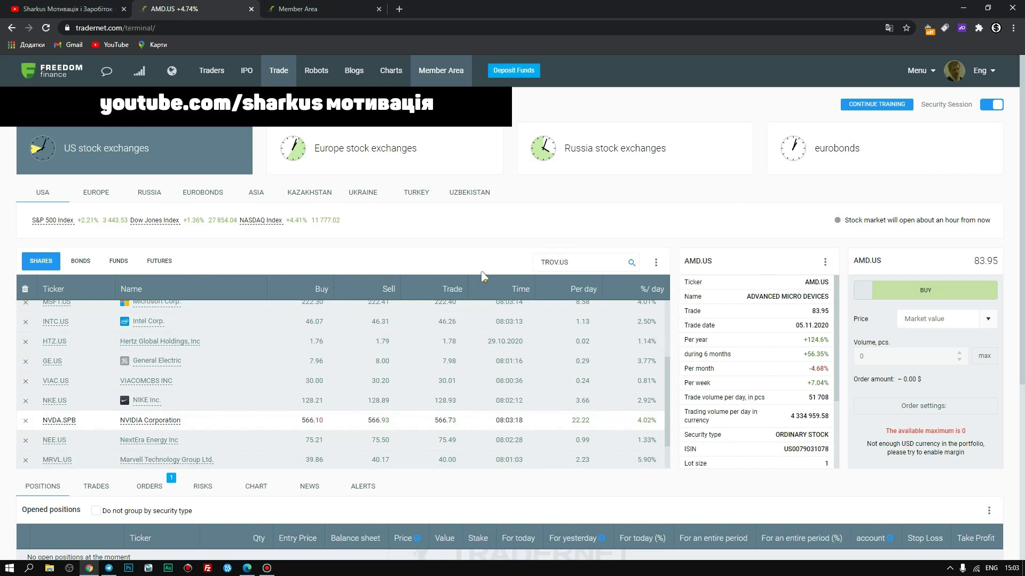
{"action": "scroll", "coordinate": [468, 415], "scroll_direction": "down", "scroll_amount": 1}
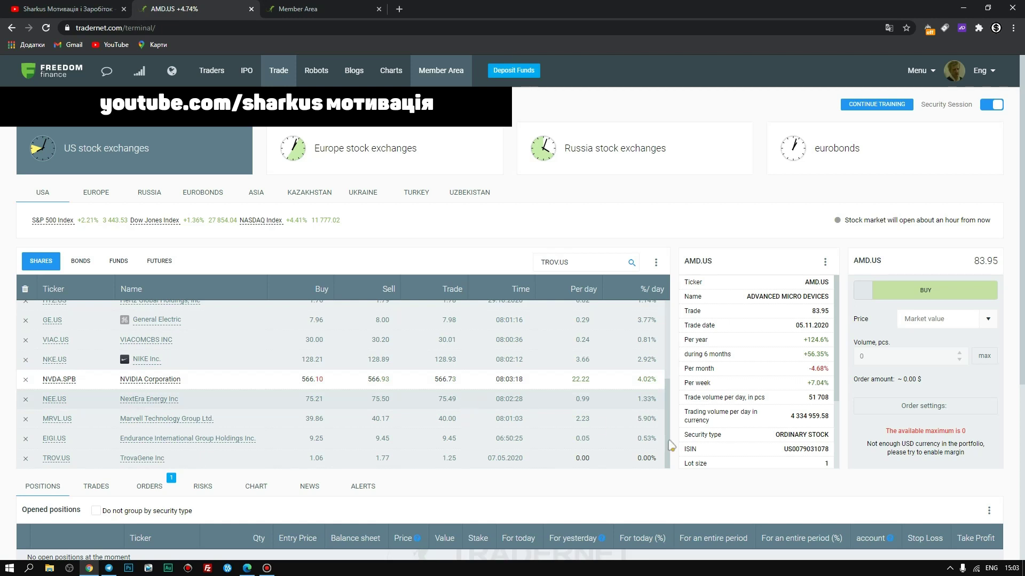
{"action": "left_click", "coordinate": [143, 460]}
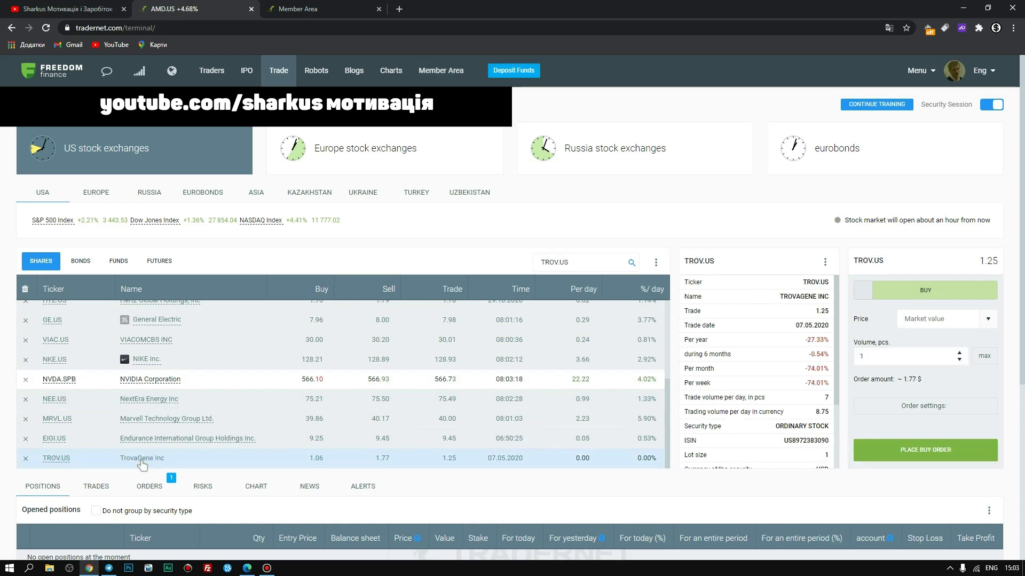
{"action": "left_click", "coordinate": [929, 294]}
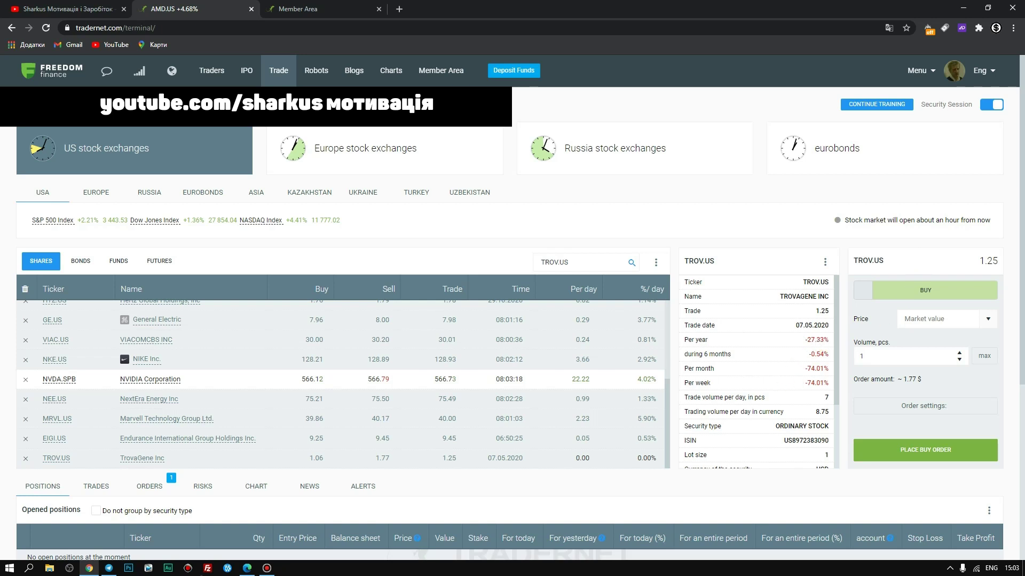
Examine the TROV.US price chart, and check the terminal's open positions and account balance
{"action": "left_click", "coordinate": [59, 458]}
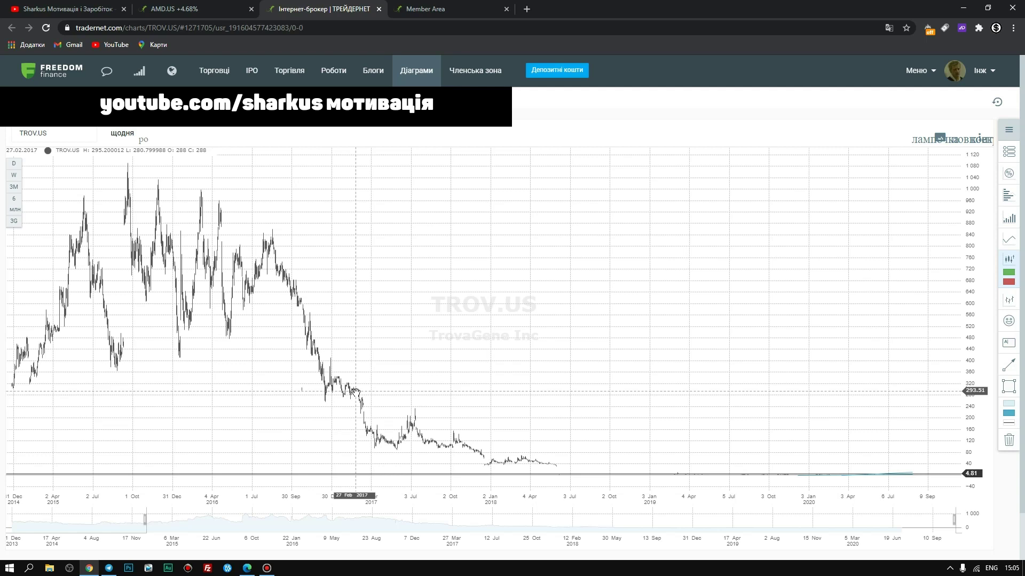
{"action": "left_click", "coordinate": [217, 9]}
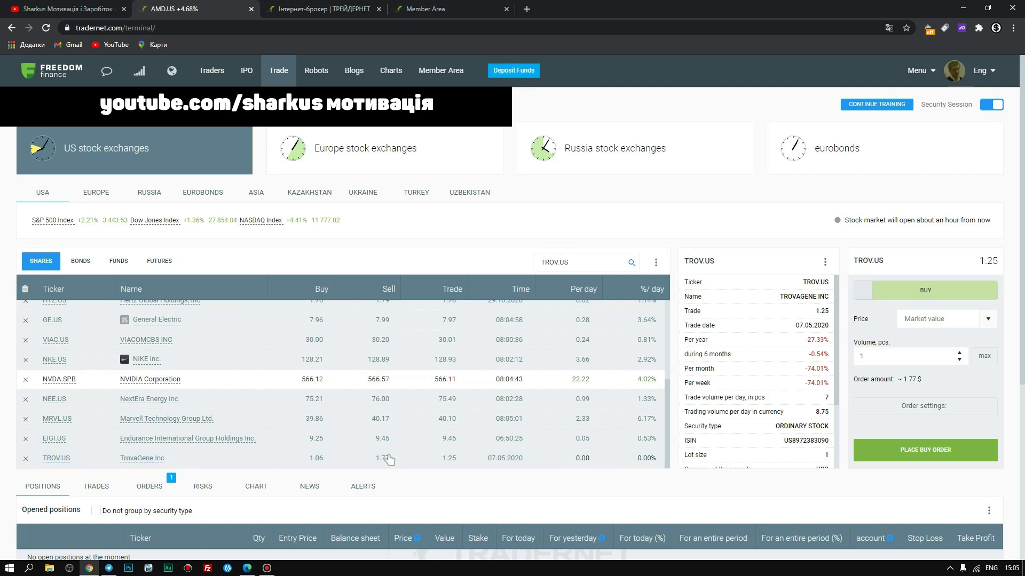
{"action": "scroll", "coordinate": [128, 459], "scroll_direction": "down", "scroll_amount": 2}
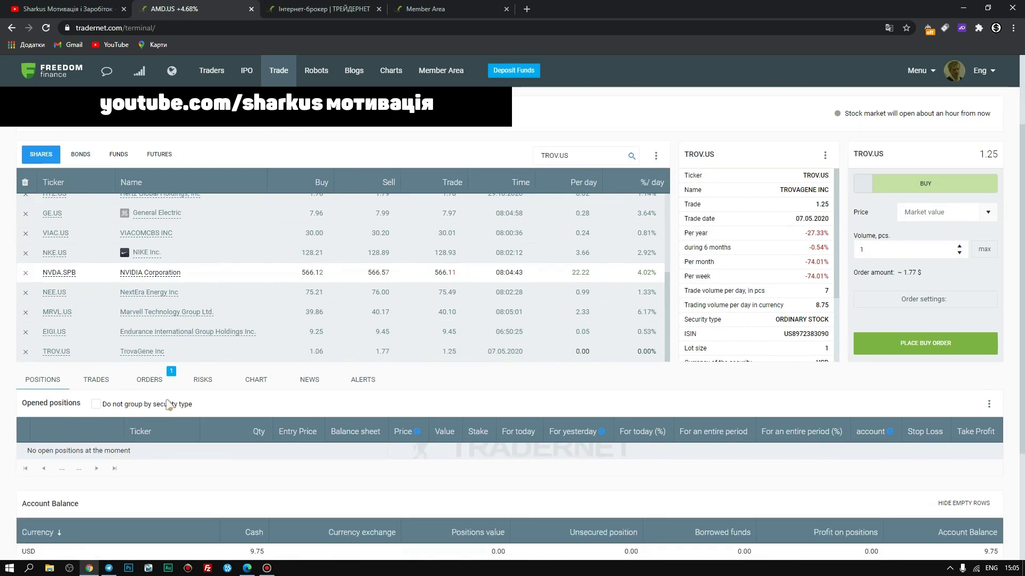
{"action": "scroll", "coordinate": [171, 406], "scroll_direction": "up", "scroll_amount": 1}
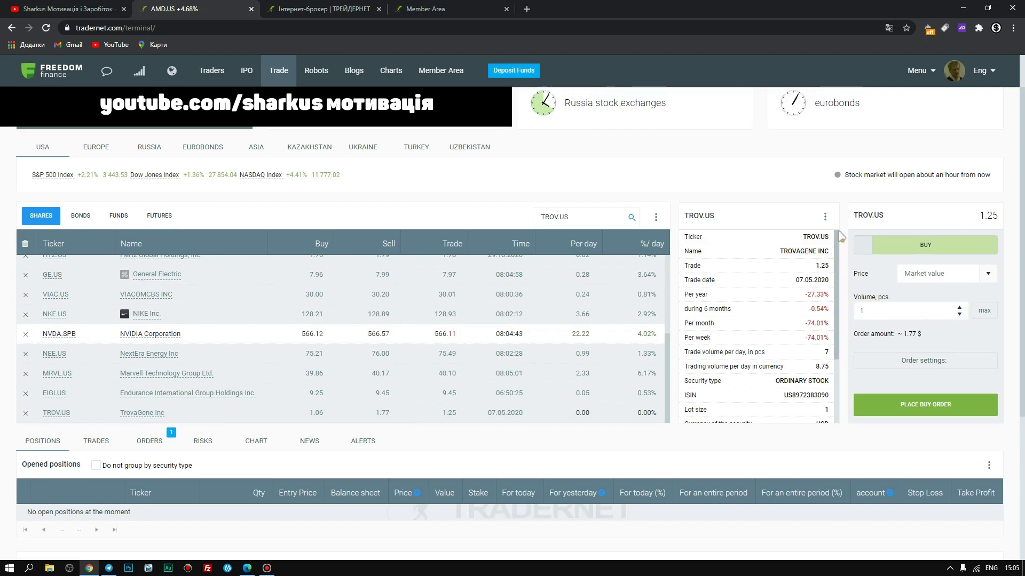
{"action": "scroll", "coordinate": [854, 256], "scroll_direction": "up", "scroll_amount": 1}
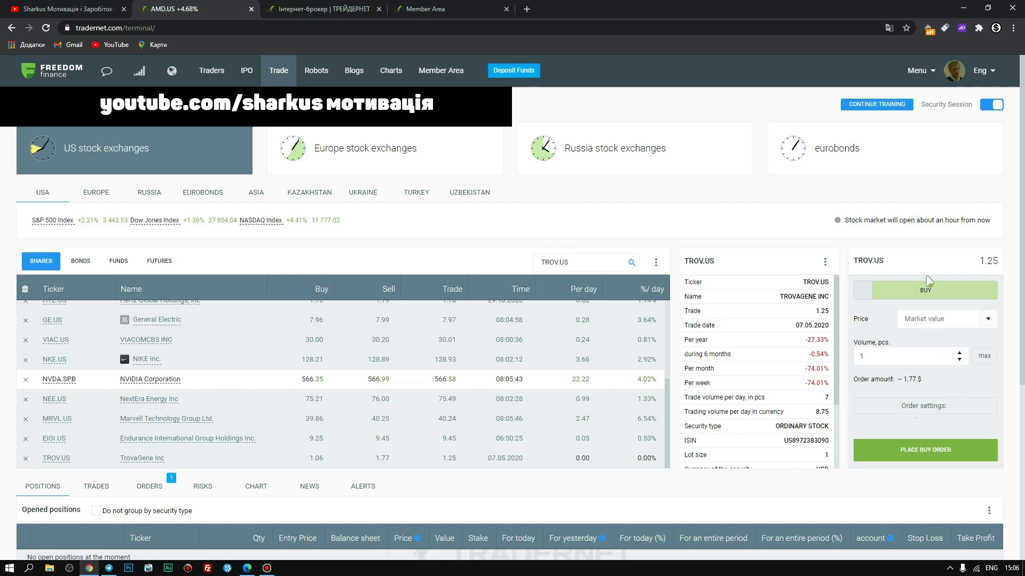
{"action": "left_click", "coordinate": [958, 355]}
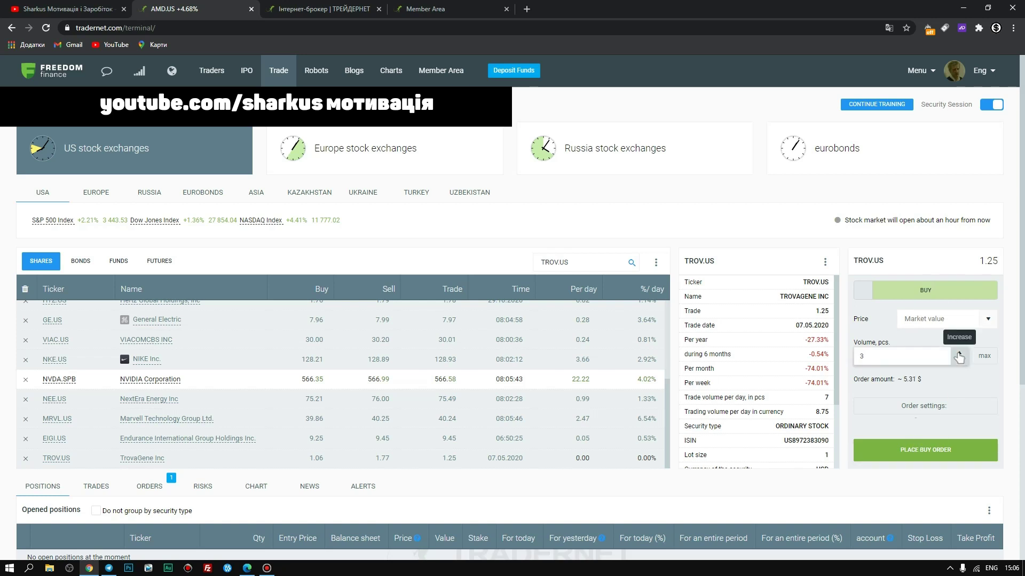
{"action": "left_click", "coordinate": [958, 356]}
{"action": "left_click", "coordinate": [958, 360]}
{"action": "left_click", "coordinate": [959, 360]}
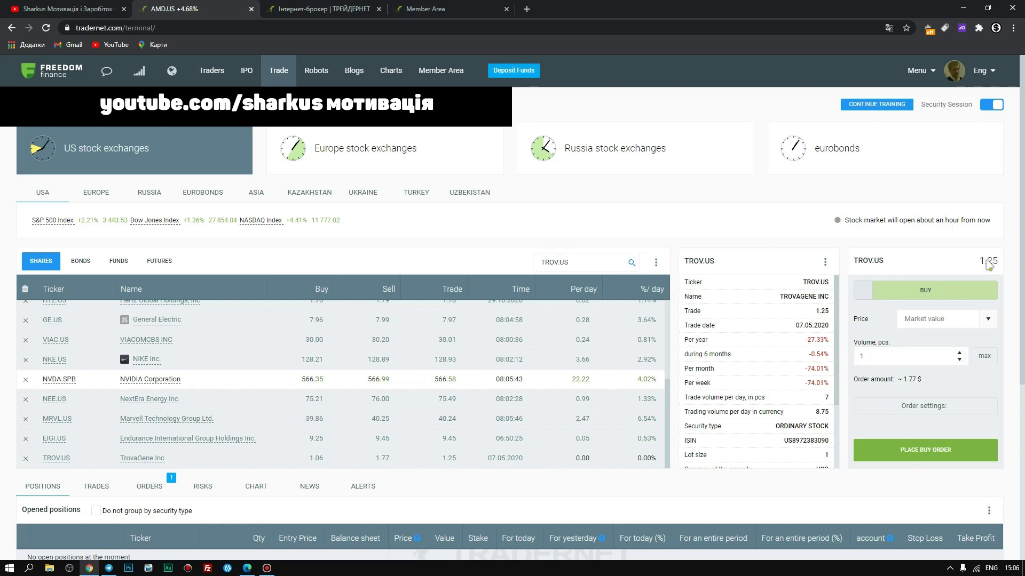
Place and confirm a buy order for 1 share of TROV.US at market value
{"action": "left_click", "coordinate": [914, 455]}
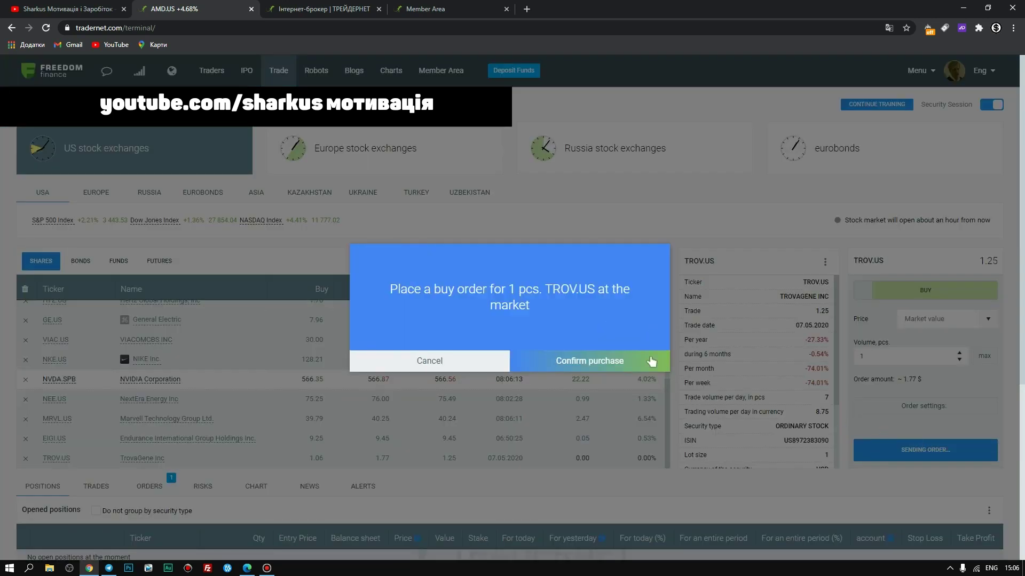
{"action": "left_click", "coordinate": [608, 363]}
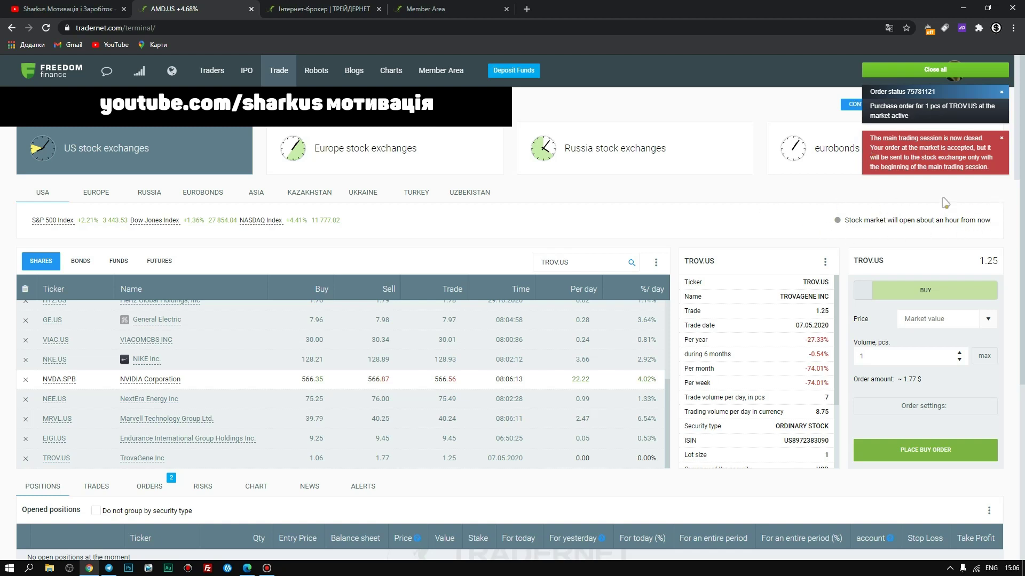
{"action": "mouse_move", "coordinate": [951, 226]}
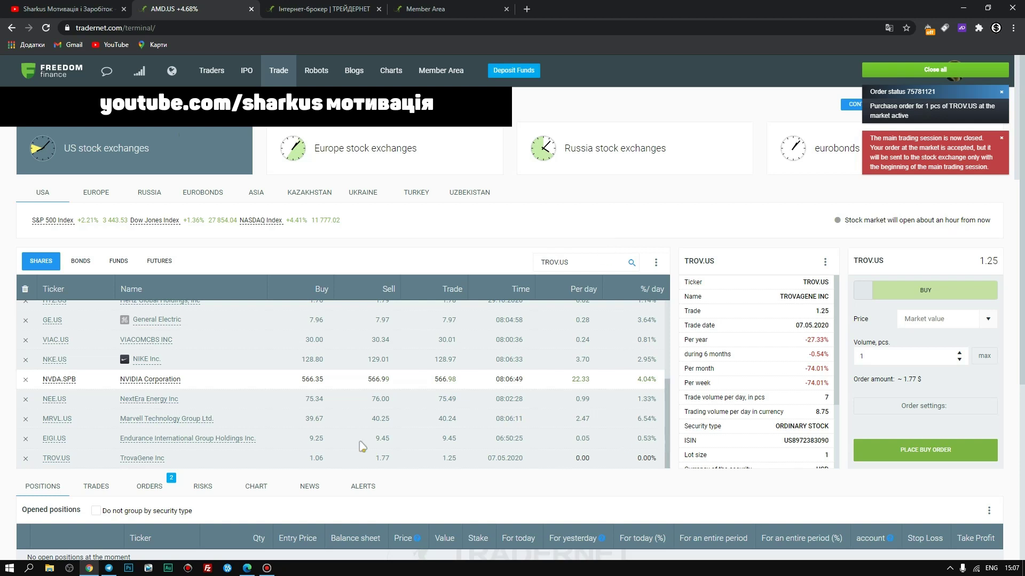
Examine the terminal's order list, comparing the TROV.US and HTZ.US purchase orders by status and amount
{"action": "left_click", "coordinate": [150, 487]}
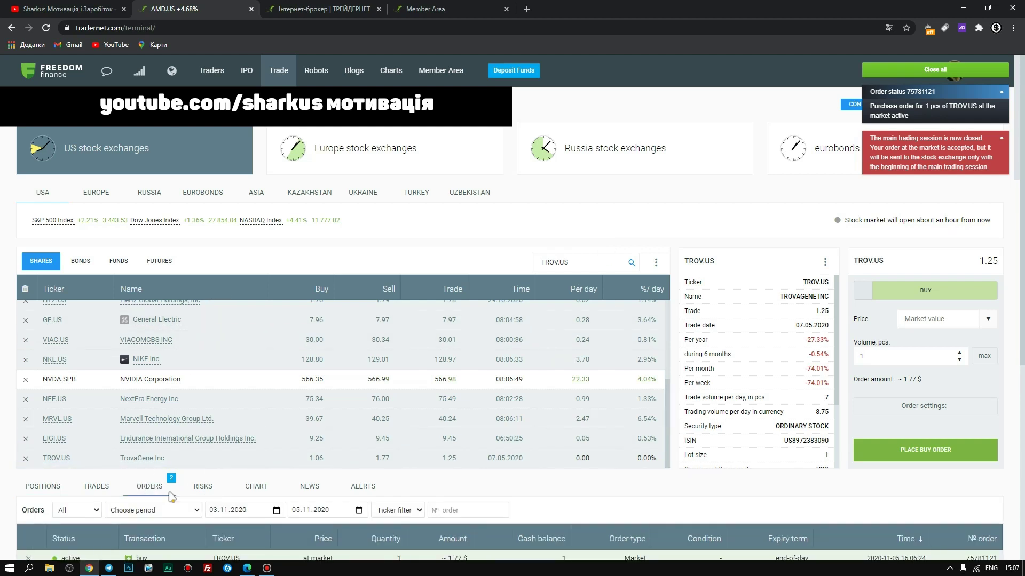
{"action": "scroll", "coordinate": [173, 498], "scroll_direction": "down", "scroll_amount": 2}
{"action": "scroll", "coordinate": [172, 480], "scroll_direction": "down", "scroll_amount": 1}
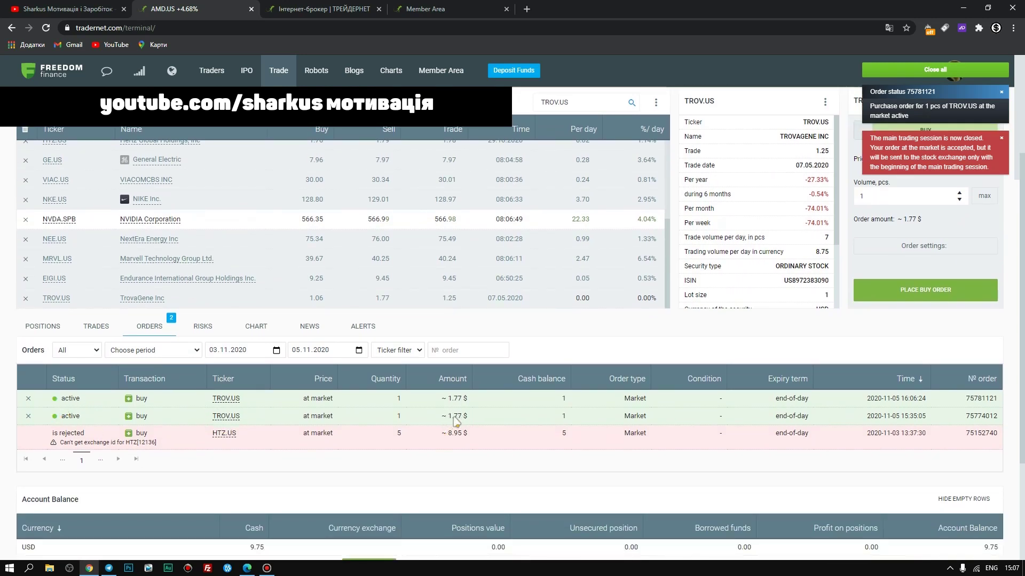
{"action": "scroll", "coordinate": [876, 288], "scroll_direction": "up", "scroll_amount": 2}
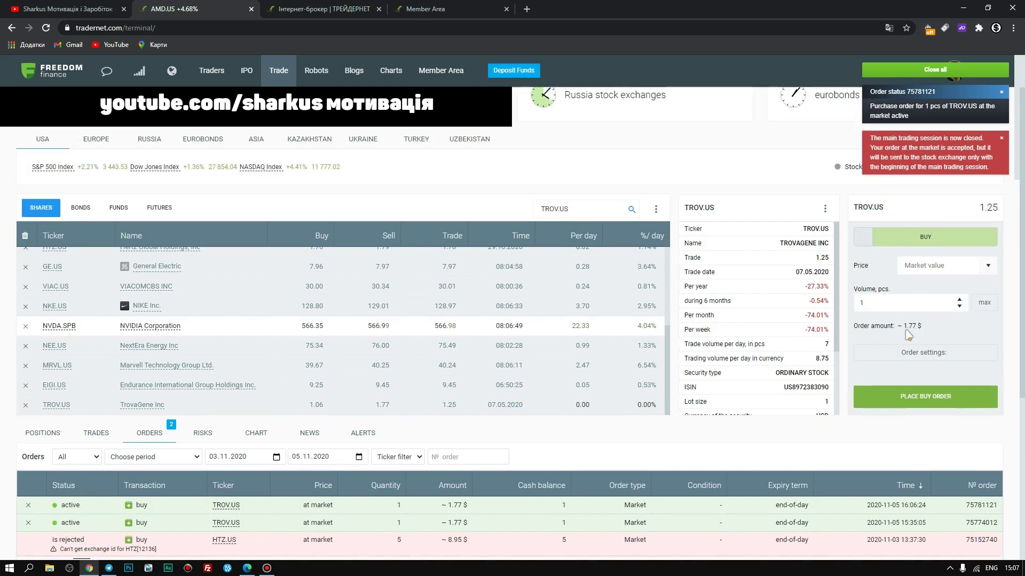
{"action": "scroll", "coordinate": [758, 331], "scroll_direction": "down", "scroll_amount": 2}
{"action": "scroll", "coordinate": [349, 499], "scroll_direction": "down", "scroll_amount": 2}
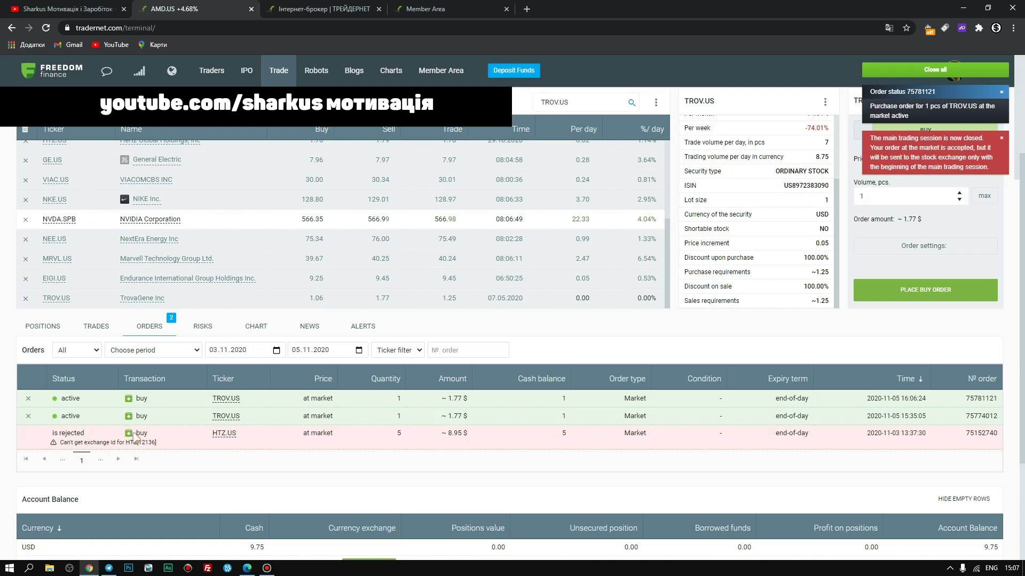
{"action": "scroll", "coordinate": [953, 214], "scroll_direction": "up", "scroll_amount": 3}
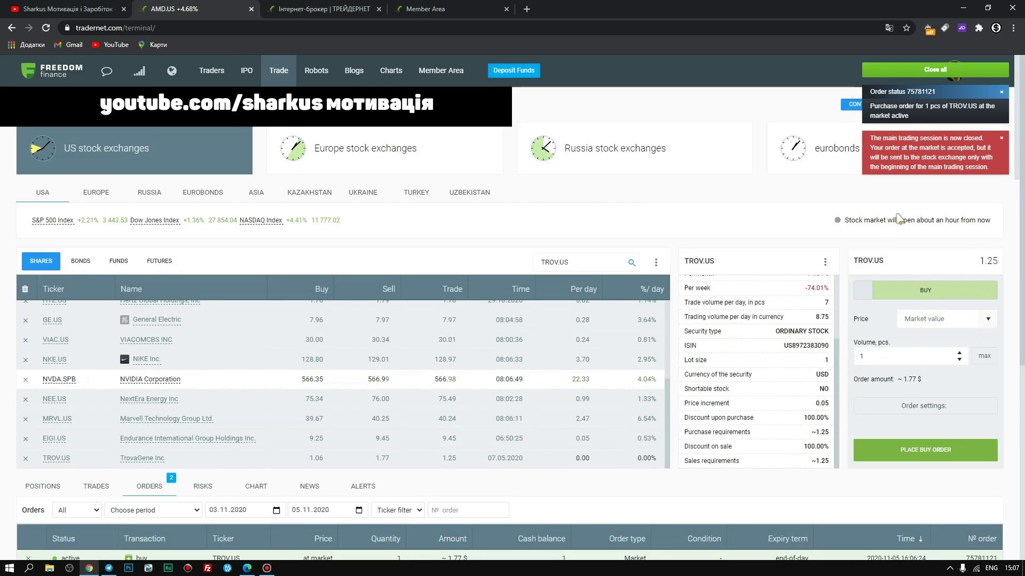
{"action": "scroll", "coordinate": [123, 426], "scroll_direction": "down", "scroll_amount": 3}
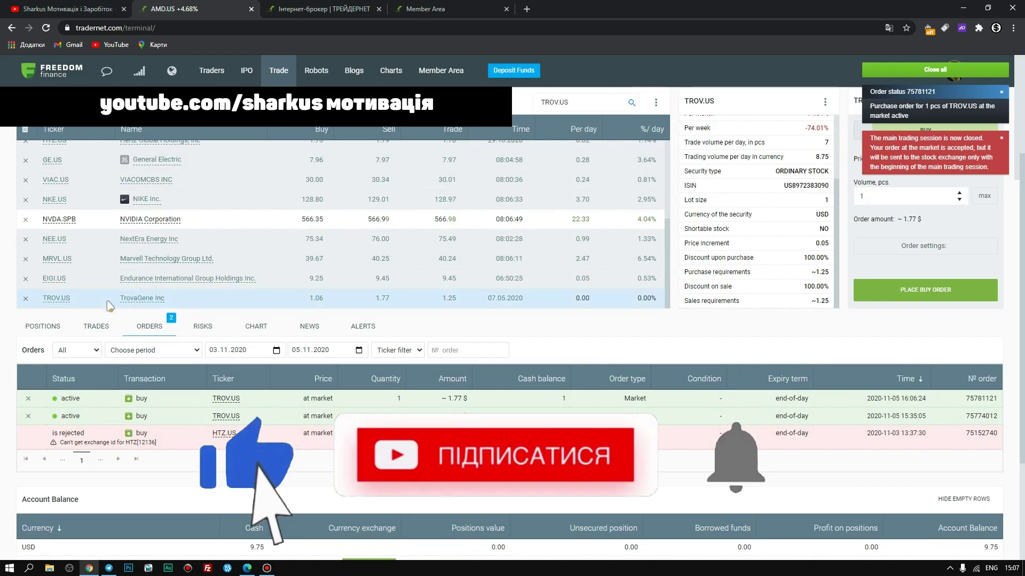
Find Advanced Micro Devices (AMD.US) in the US shares list and bring up its information popup
{"action": "scroll", "coordinate": [109, 302], "scroll_direction": "up", "scroll_amount": 5}
{"action": "scroll", "coordinate": [774, 320], "scroll_direction": "up", "scroll_amount": 2}
{"action": "scroll", "coordinate": [774, 320], "scroll_direction": "up", "scroll_amount": 1}
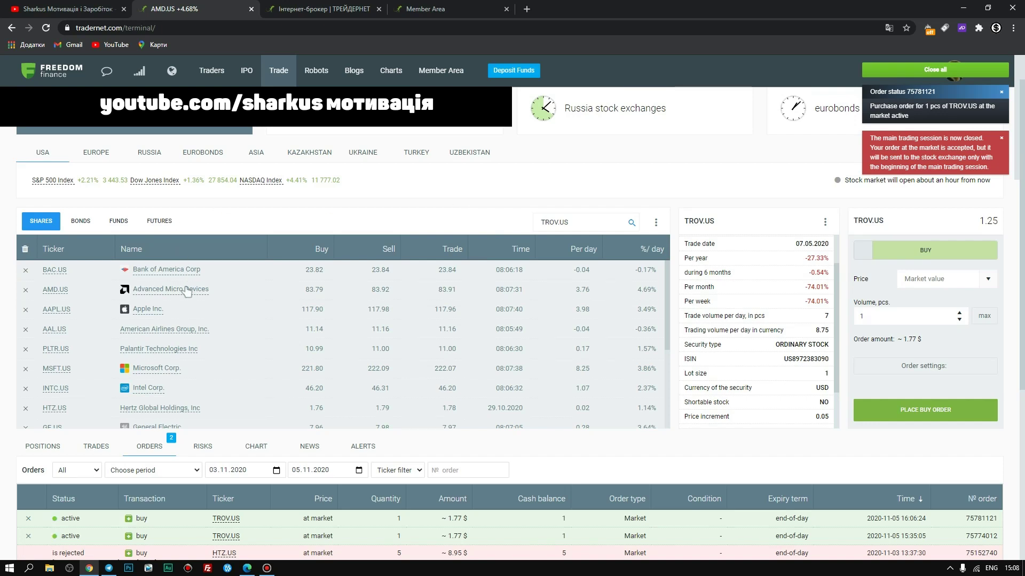
{"action": "left_click", "coordinate": [153, 293]}
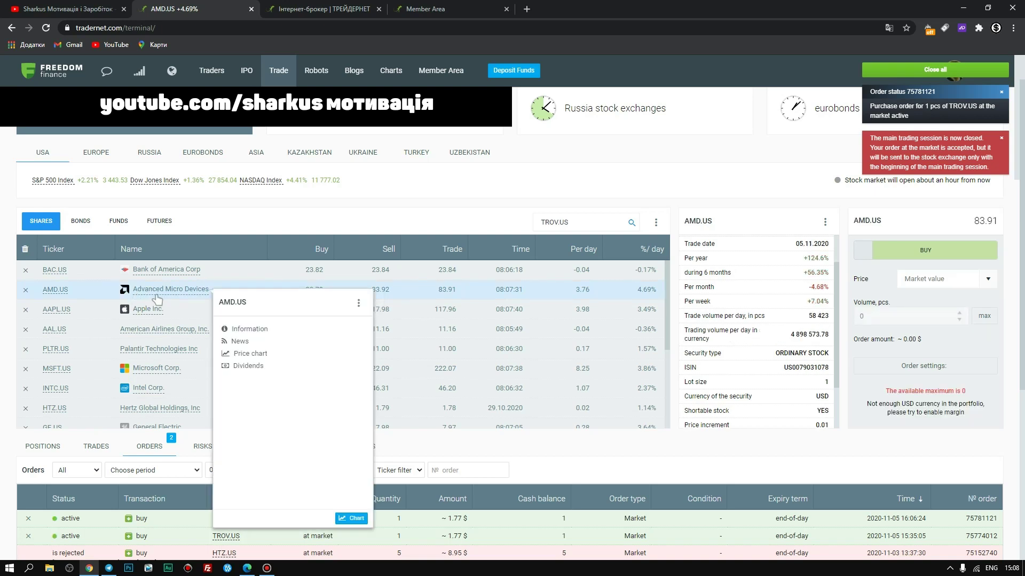